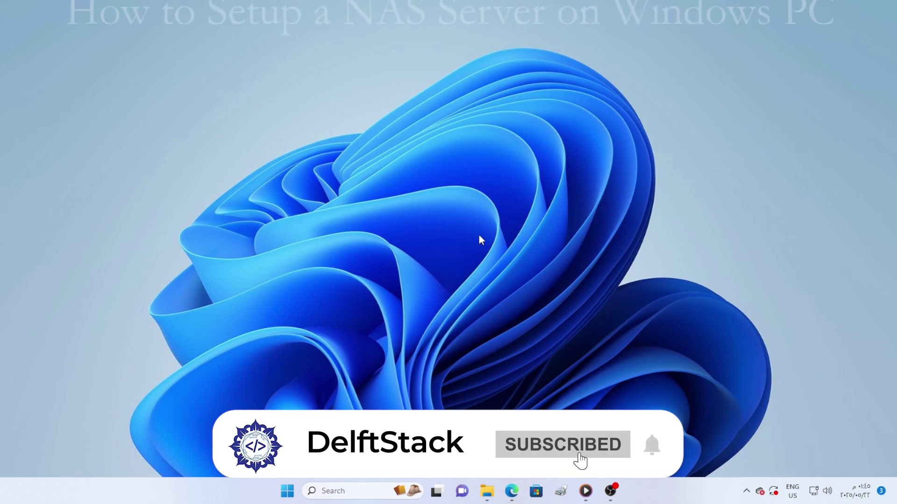
Step: Refresh the desktop, launch File Explorer from a Start search for 'ex', and open Documents
right_click(438, 216)
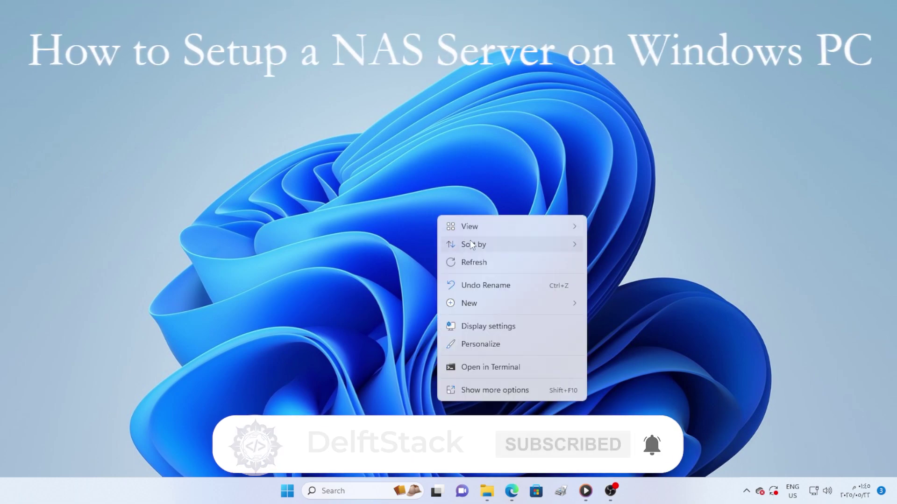
click(485, 262)
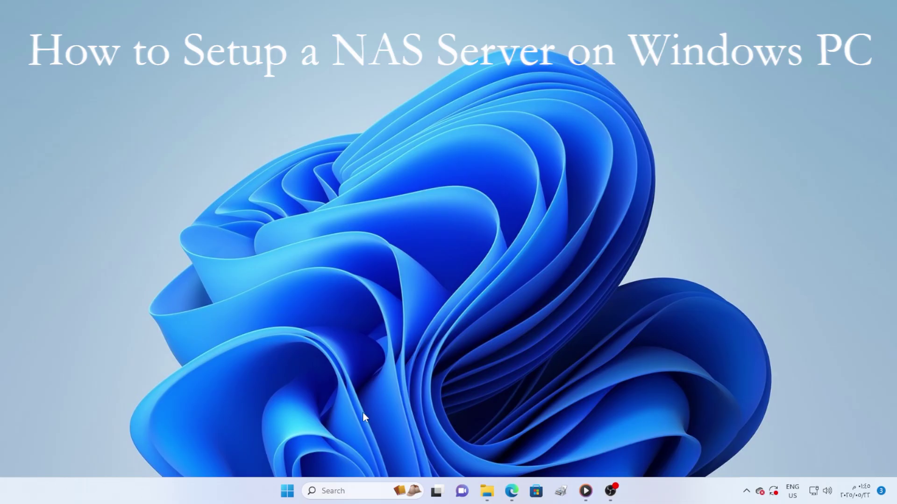
key(super)
text(ex)
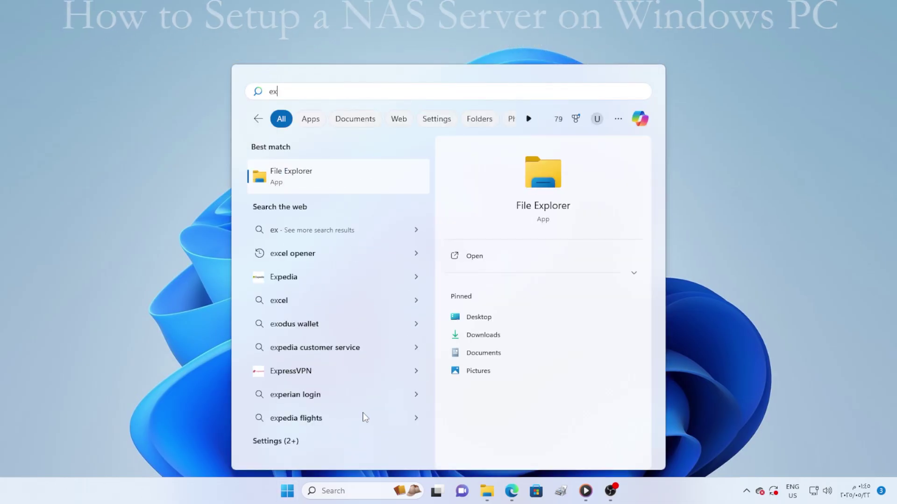
click(345, 176)
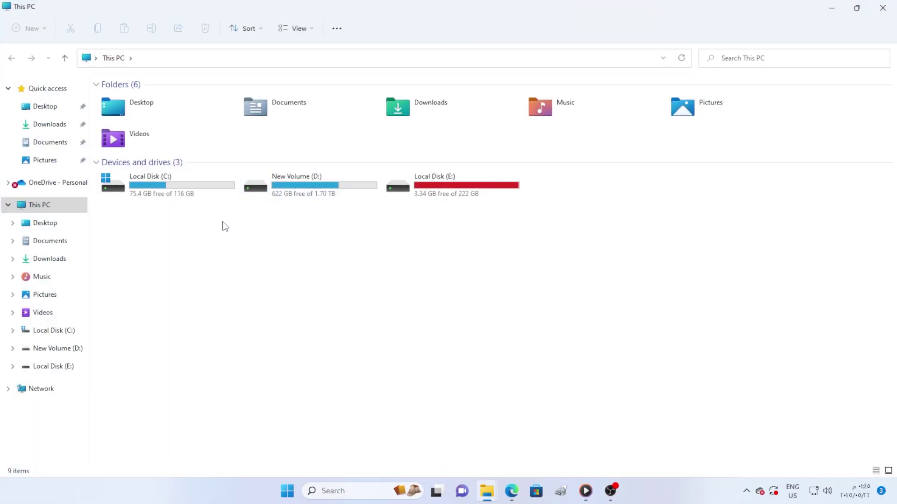
click(68, 142)
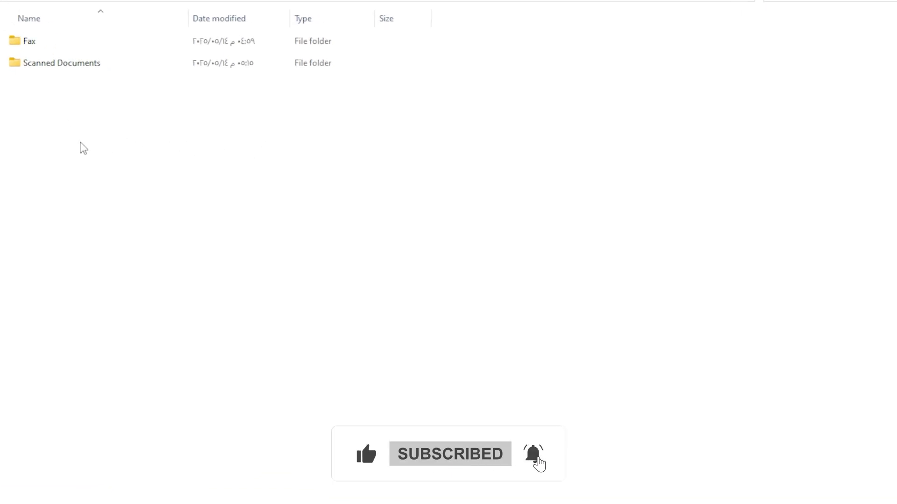
Step: Create a new folder in Documents named 'NAS Storage'
right_click(72, 145)
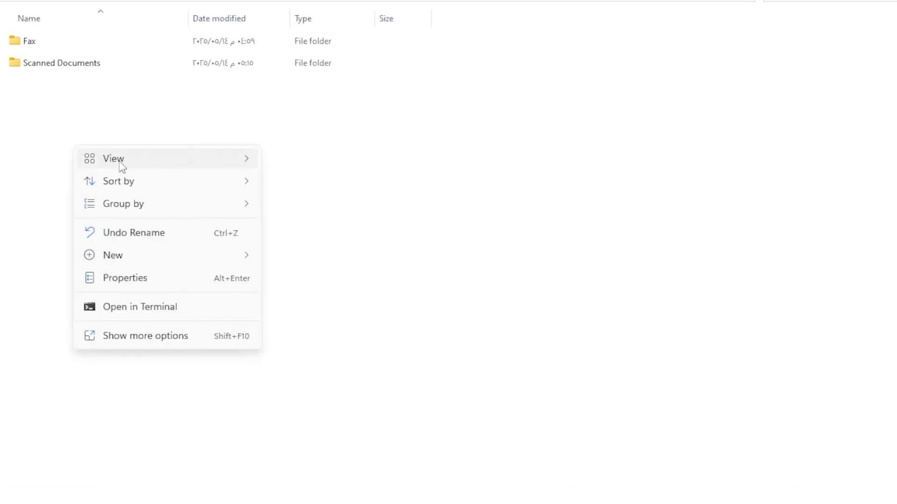
mouse_move(176, 259)
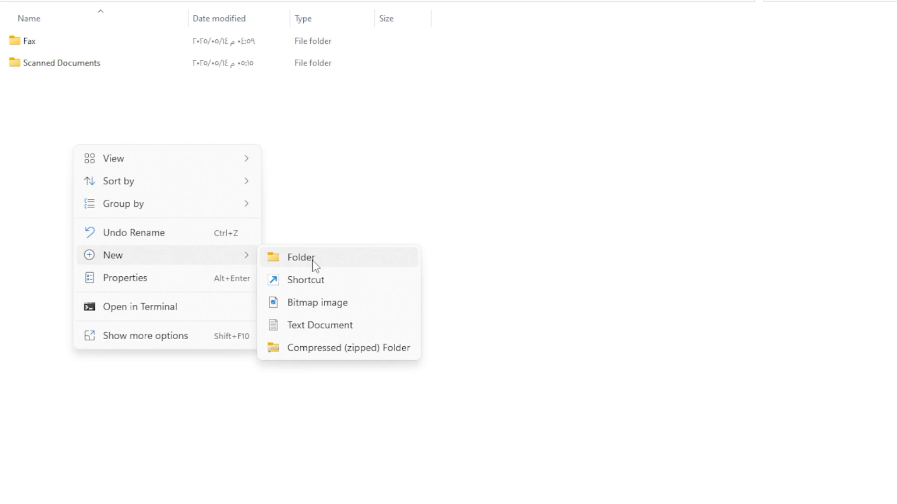
click(294, 257)
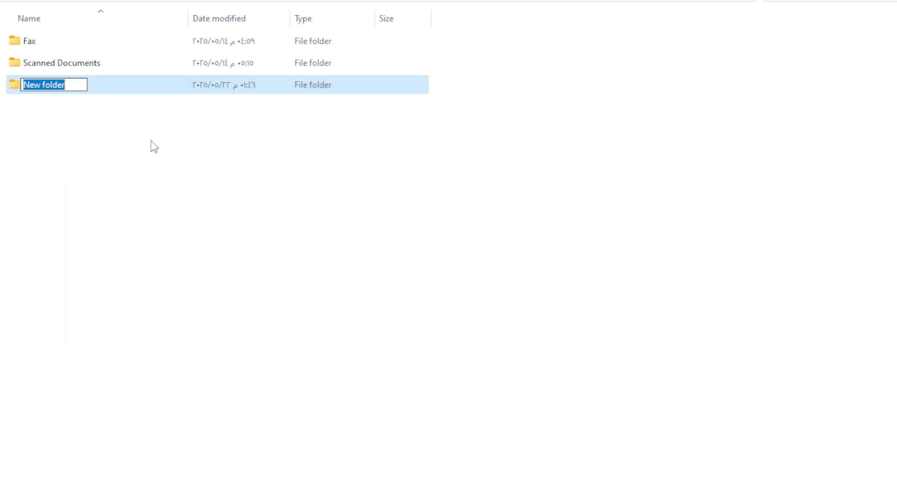
text(Na)
key(BackSpace)
text(AS )
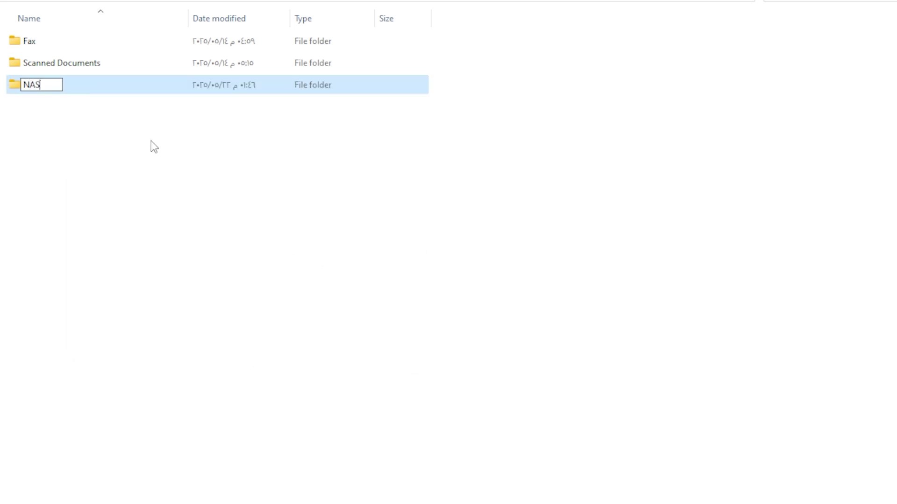
text(Storage)
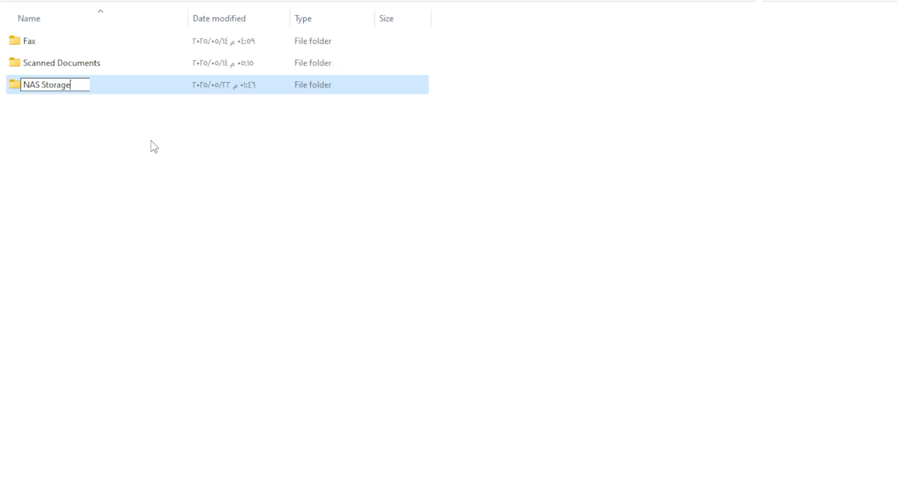
click(77, 136)
Step: Turn on 'Share this folder' in NAS Storage's Advanced Sharing settings
right_click(63, 91)
click(140, 266)
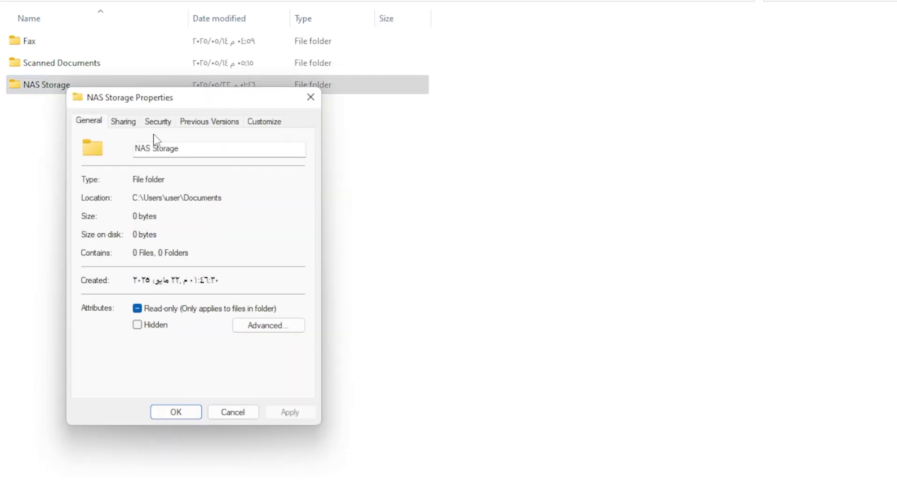
click(131, 122)
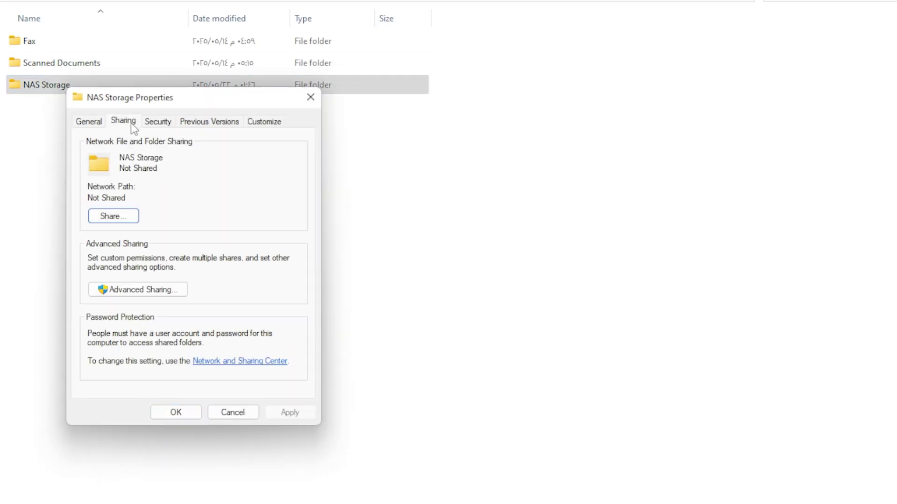
click(171, 294)
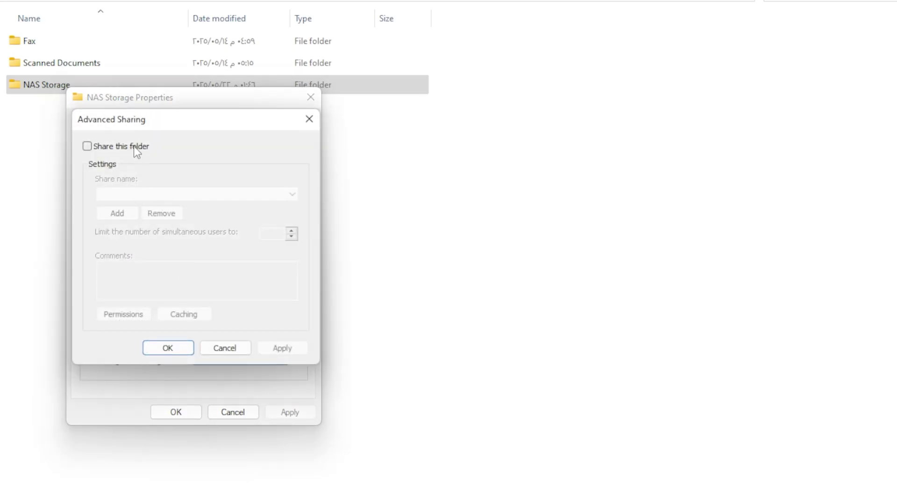
click(134, 146)
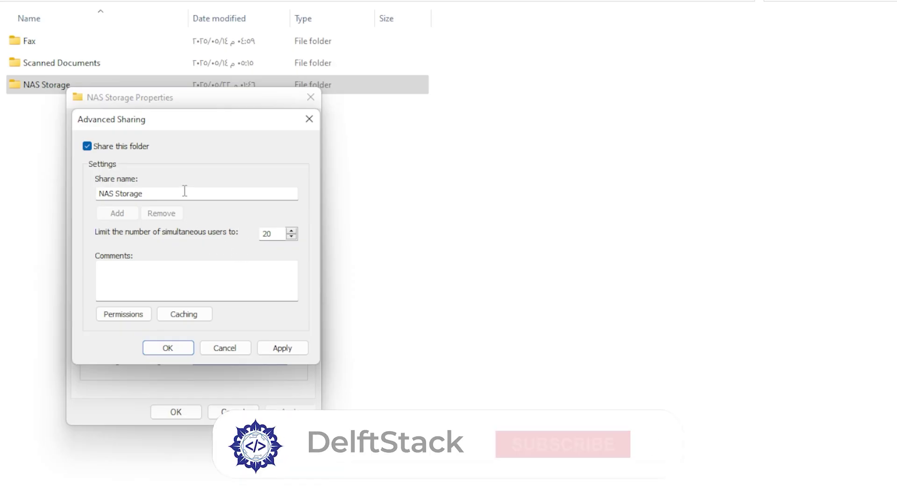
Step: Grant Everyone Full Control in the share permissions, then confirm and close all dialogs
click(139, 317)
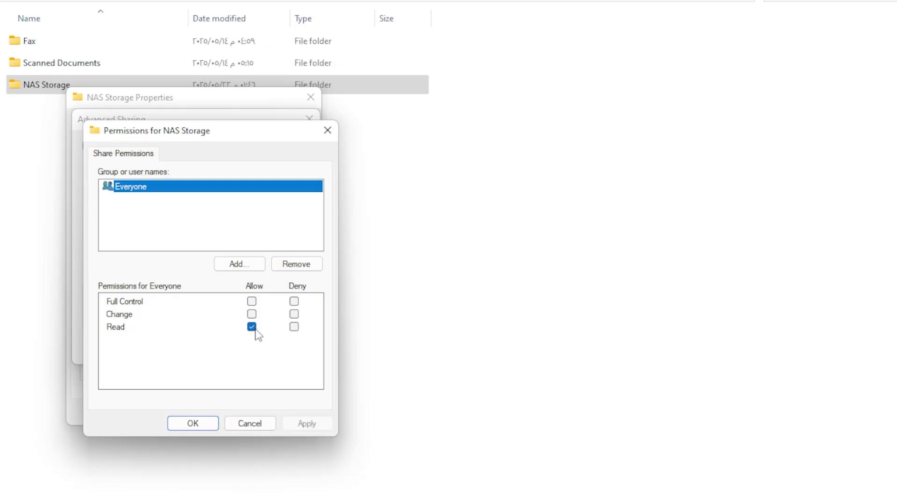
click(251, 302)
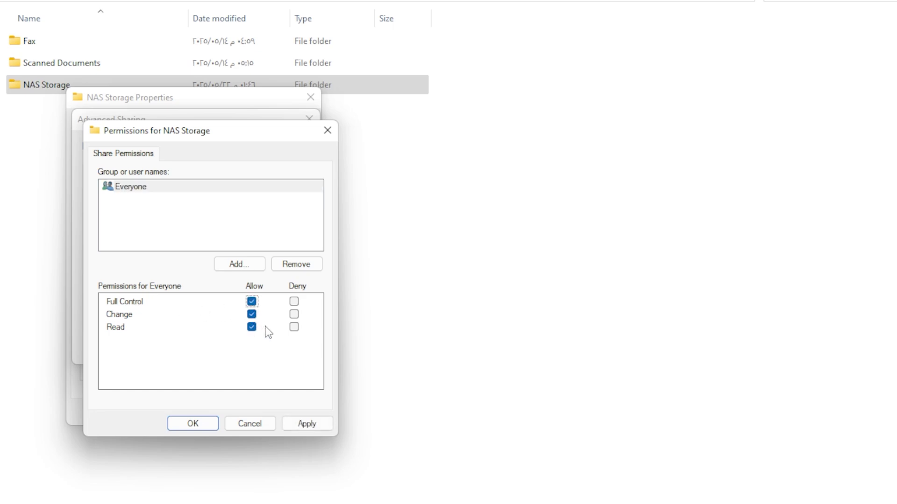
click(157, 189)
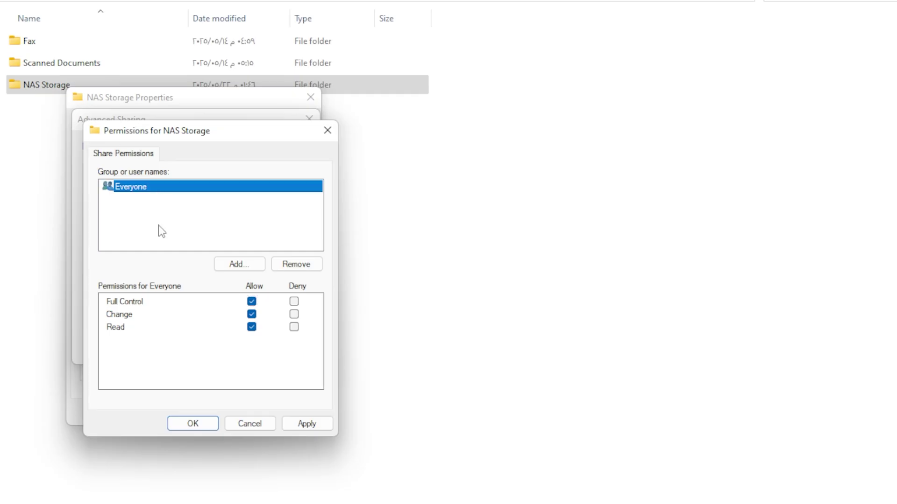
click(193, 422)
click(294, 351)
click(190, 348)
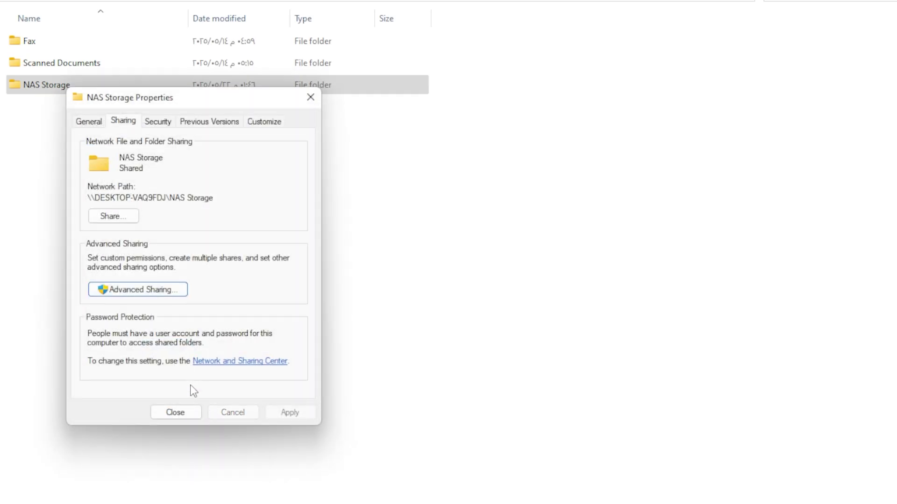
click(185, 413)
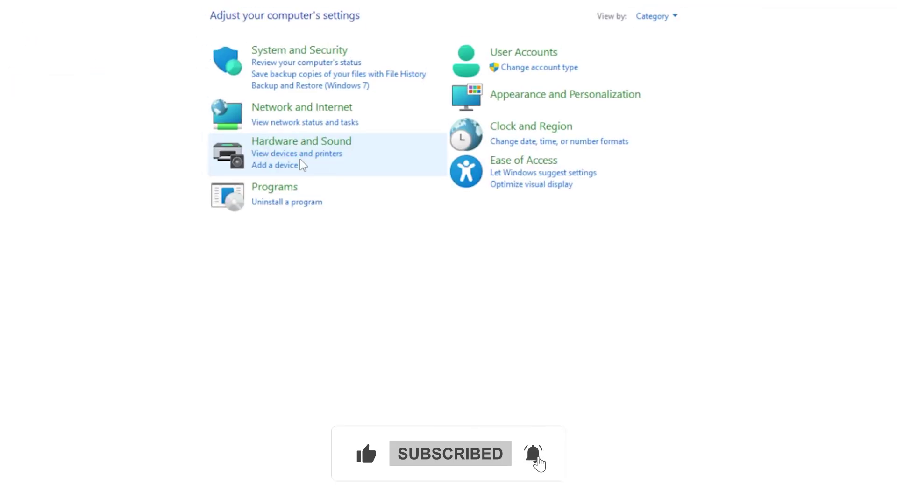
Step: In Network and Sharing Center's advanced settings, enable Public folder sharing and disable password protection
click(299, 112)
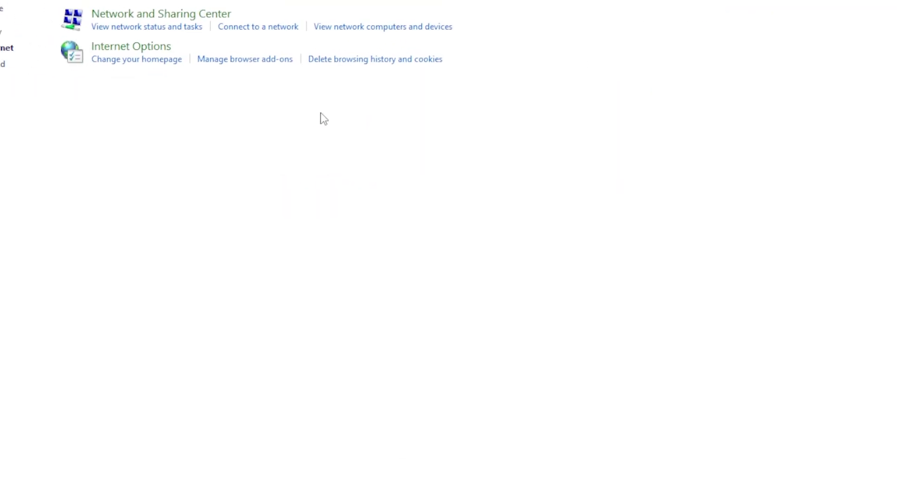
click(223, 52)
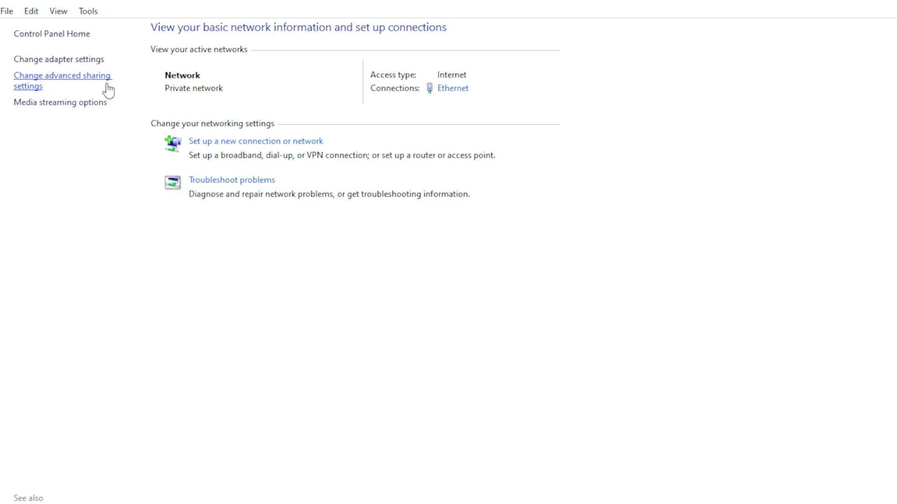
click(92, 83)
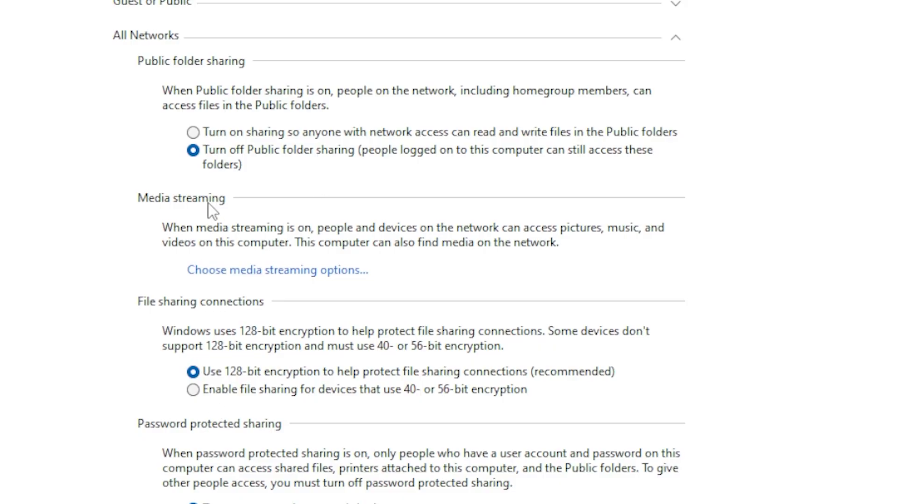
click(220, 134)
scroll(348, 394, down, 2)
click(267, 436)
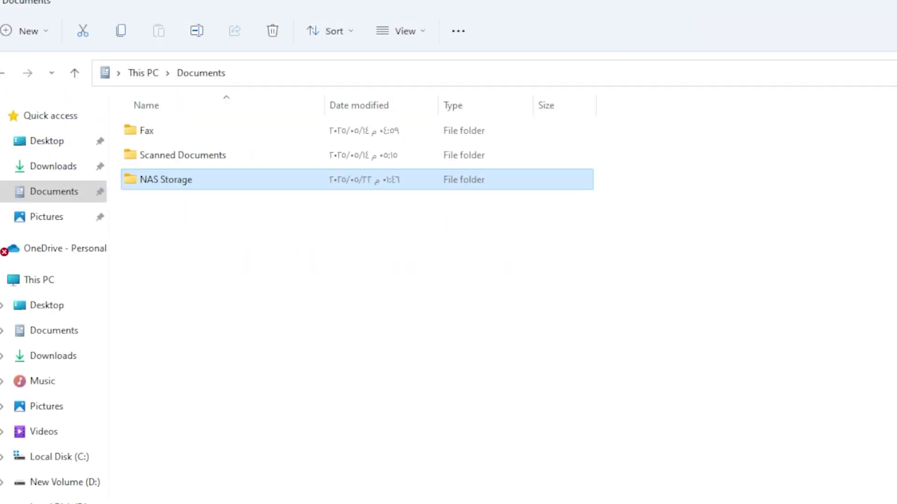
Step: Type //192.168.1.5 into the Documents address bar, then run ipconfig in Command Prompt
click(292, 436)
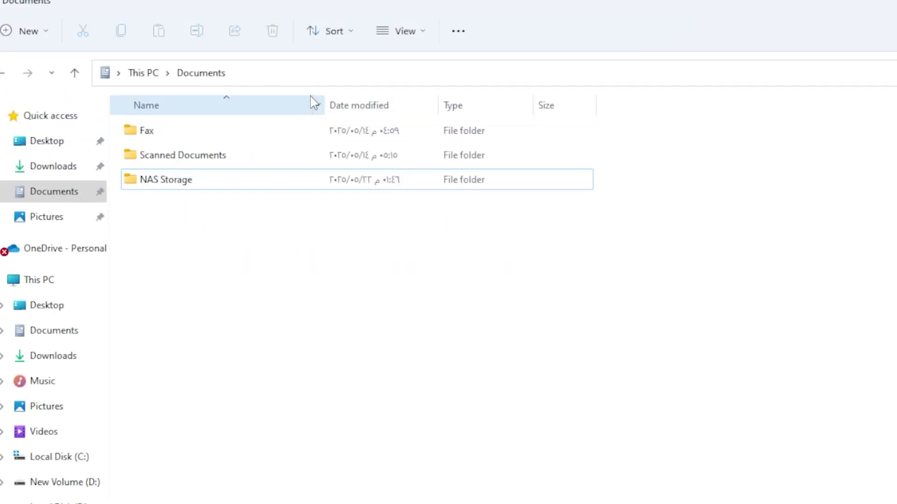
click(309, 72)
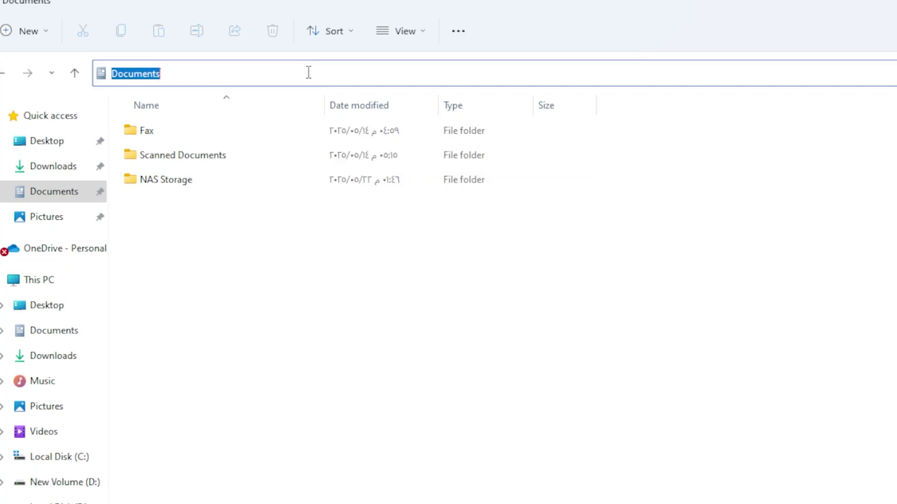
text(//)
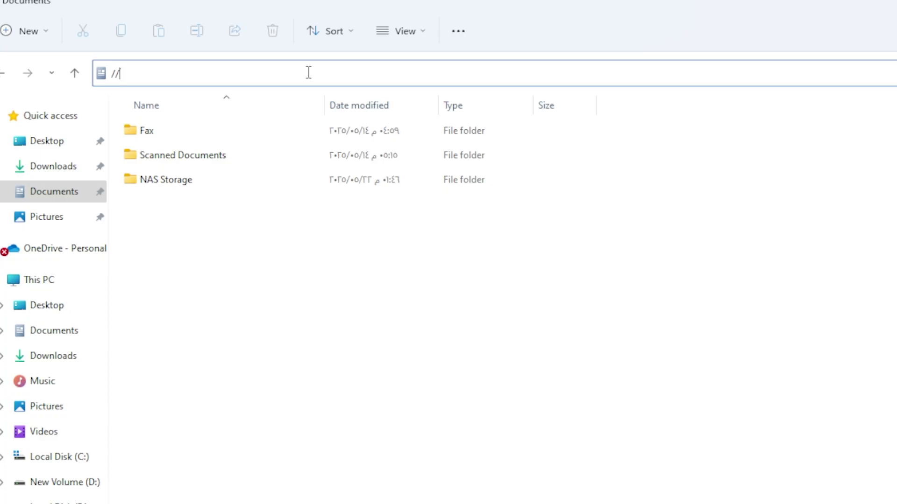
text(192.)
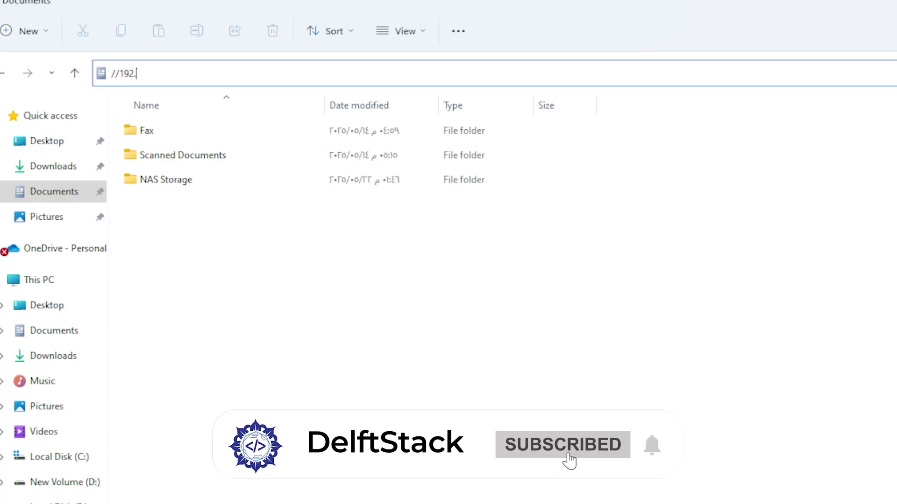
text(168.1)
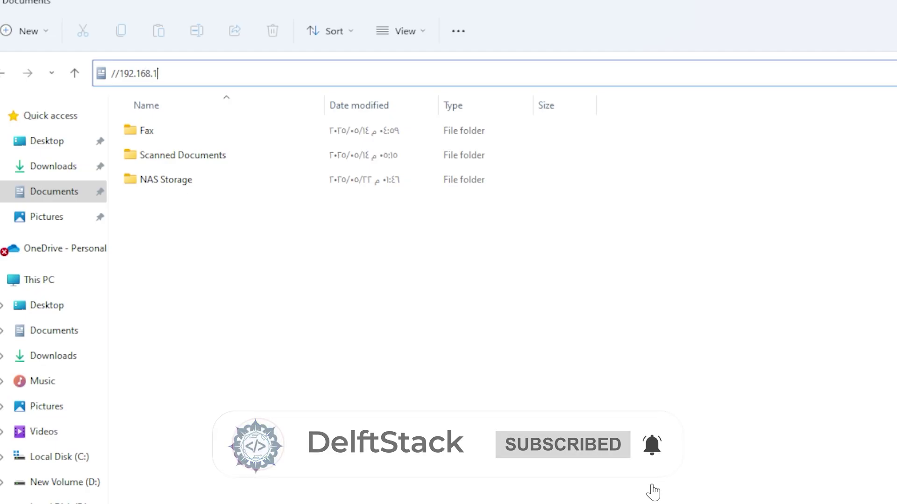
text(.5)
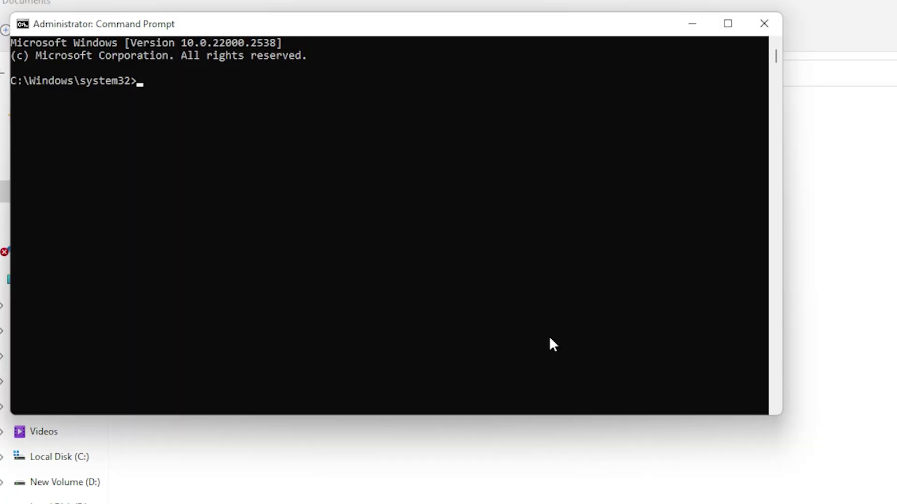
text(ipconfig)
key(Return)
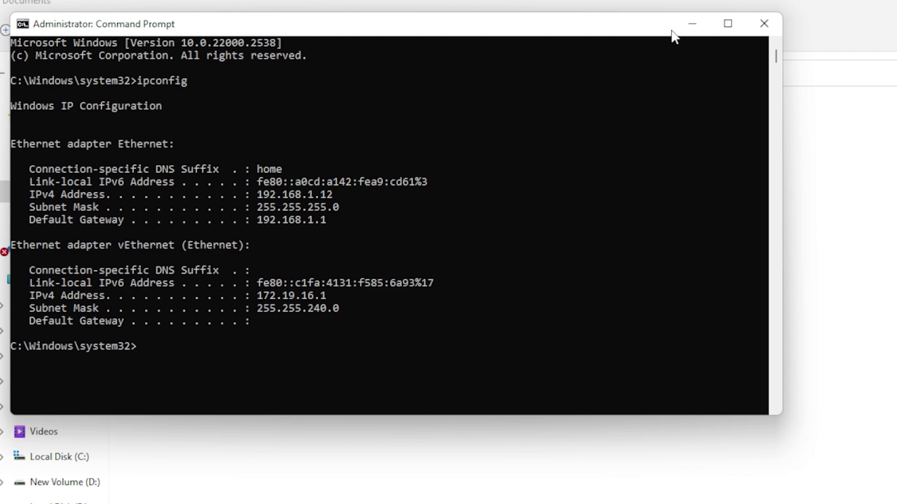
Step: Minimize Command Prompt and select the whole File Explorer address bar path
click(692, 23)
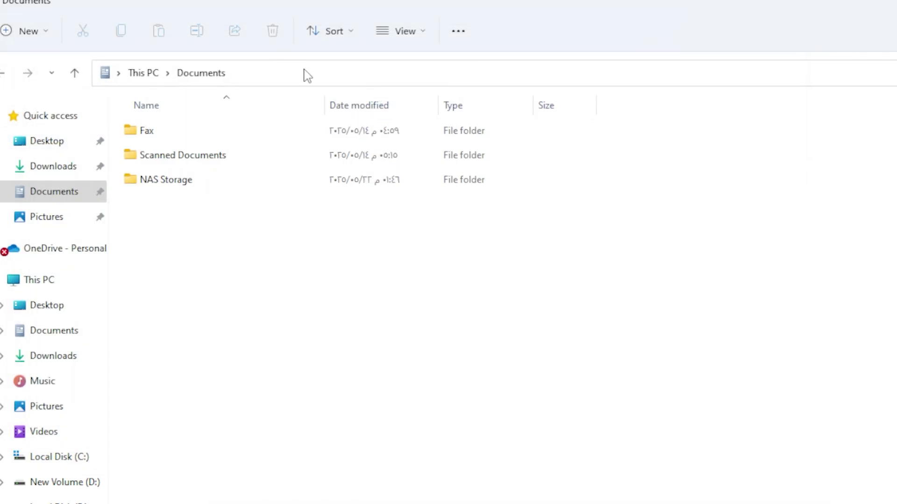
click(305, 76)
click(305, 73)
key(ctrl+a)
Step: Retype a // network address in the address bar, then select it all to discard it
text(//)
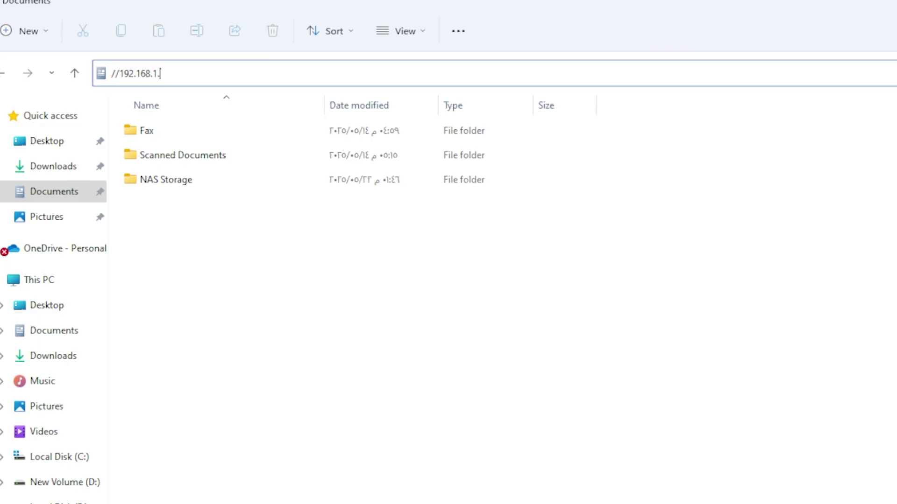
key(ctrl+a)
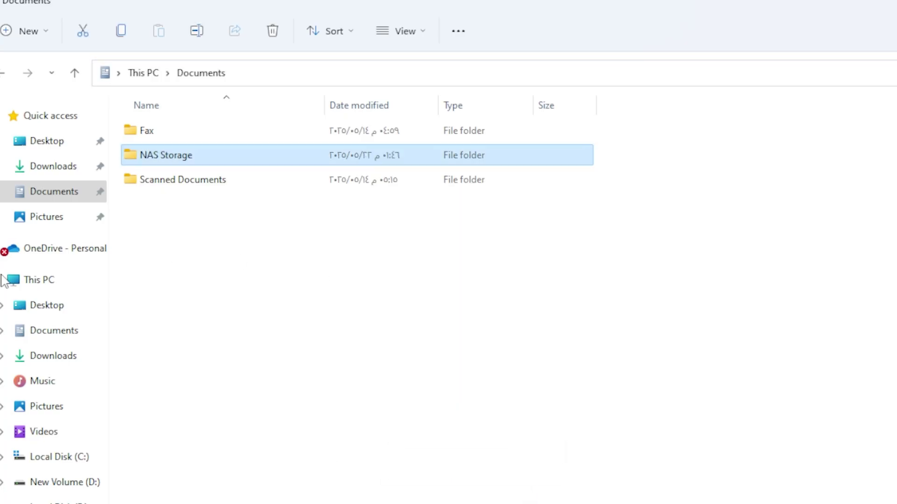
Step: Map \\DESKTOP-VAQ9FDJ\NAS Storage as network drive Y: from This PC, then return to This PC
click(30, 283)
right_click(30, 283)
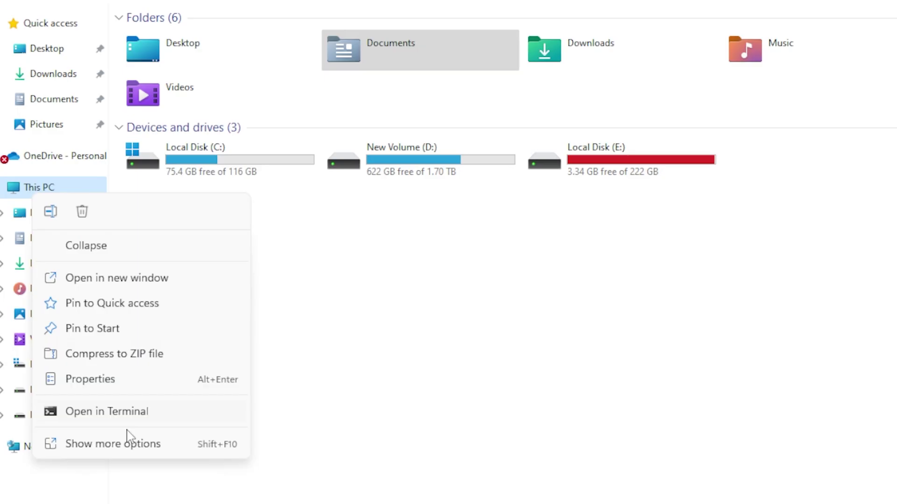
click(134, 446)
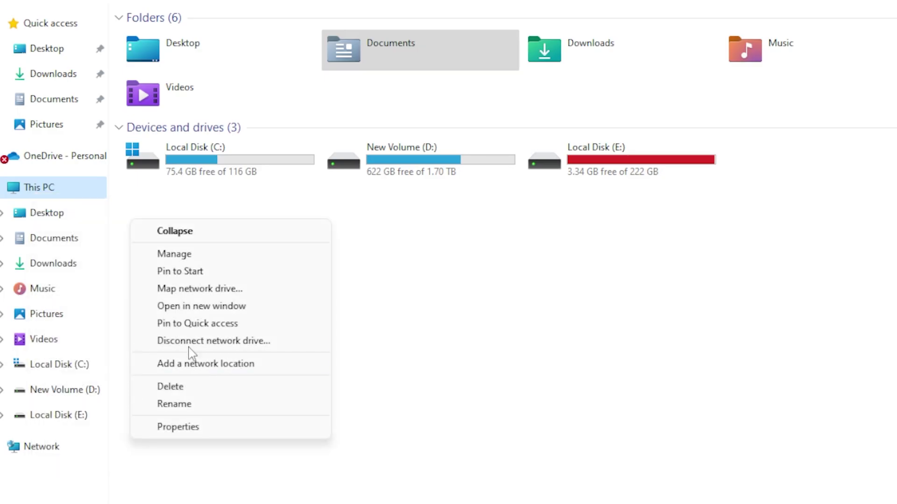
click(217, 288)
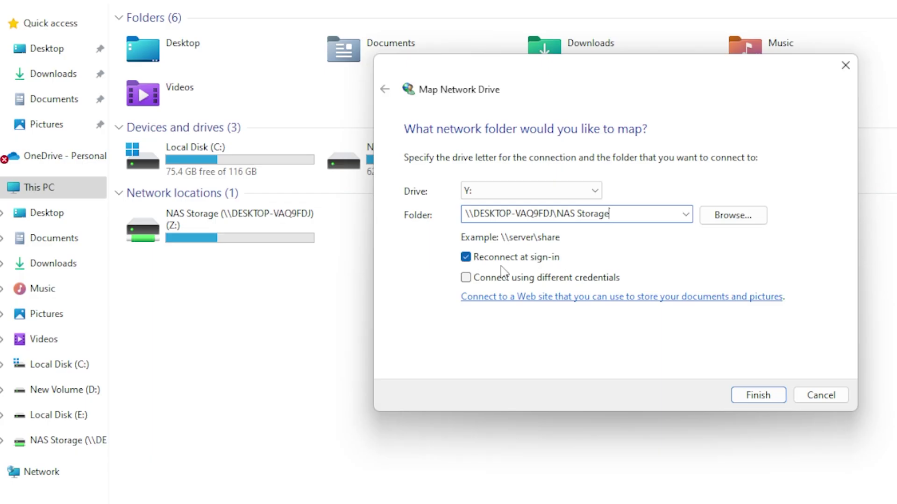
click(747, 395)
key(alt+Up)
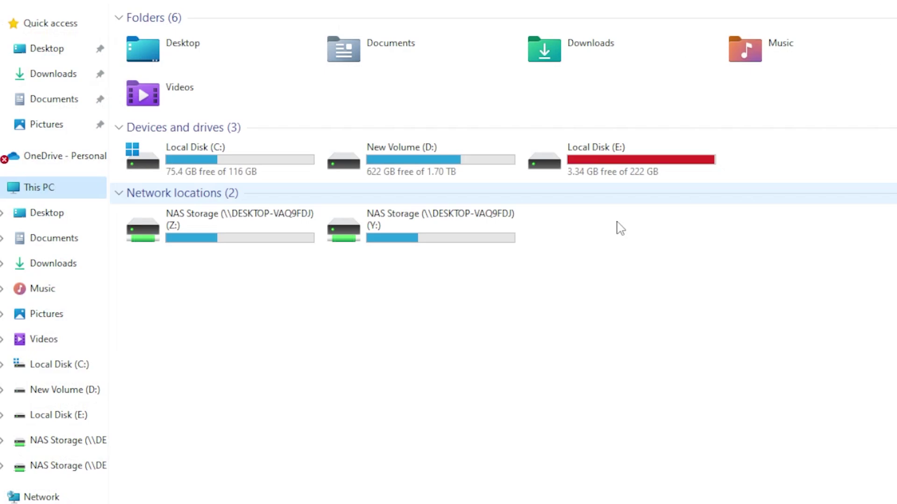
click(460, 235)
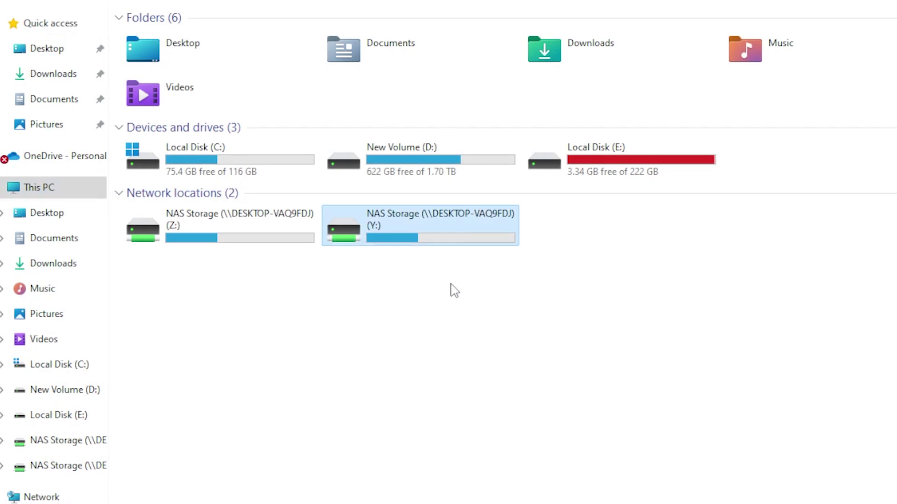
click(239, 240)
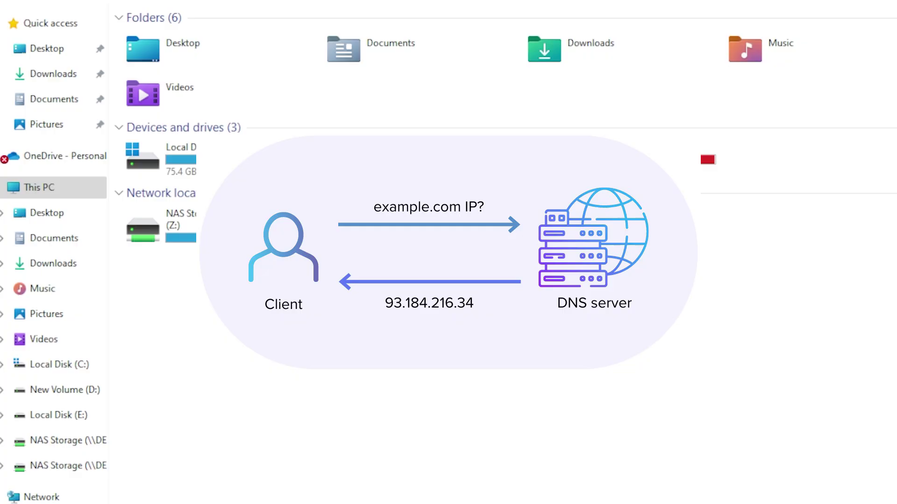
right_click(702, 251)
click(753, 242)
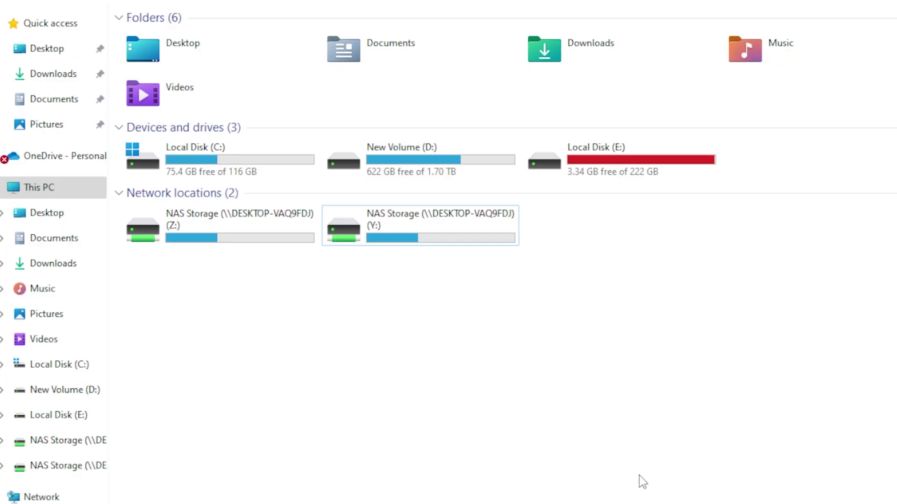
Step: Launch Microsoft Edge, allow its device changes, and maximize the window
key(super)
click(451, 140)
click(585, 378)
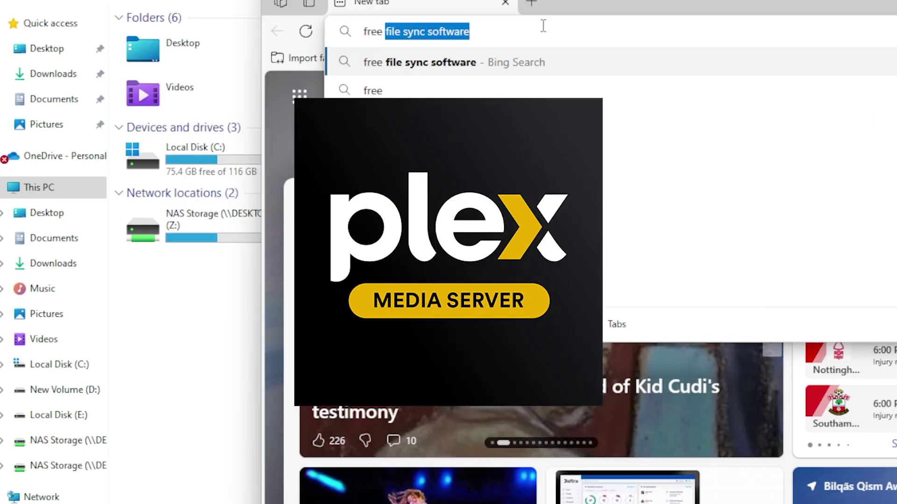
text(file sunc)
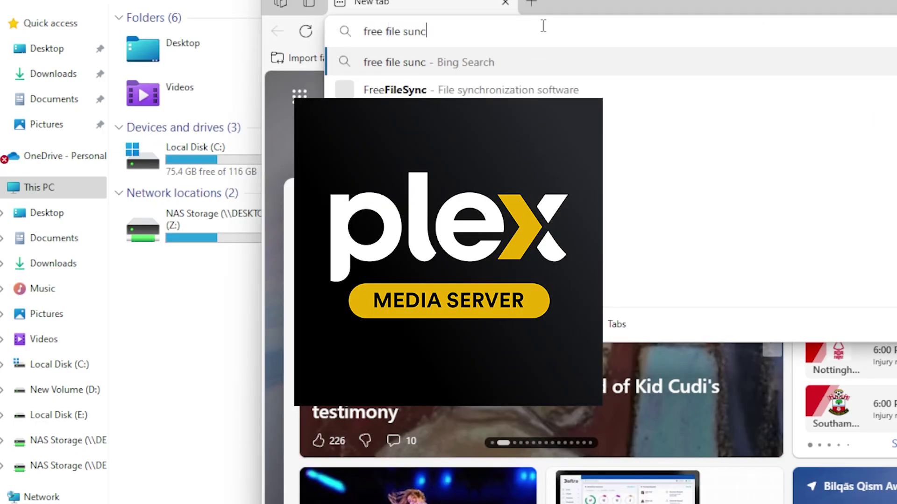
key(Escape)
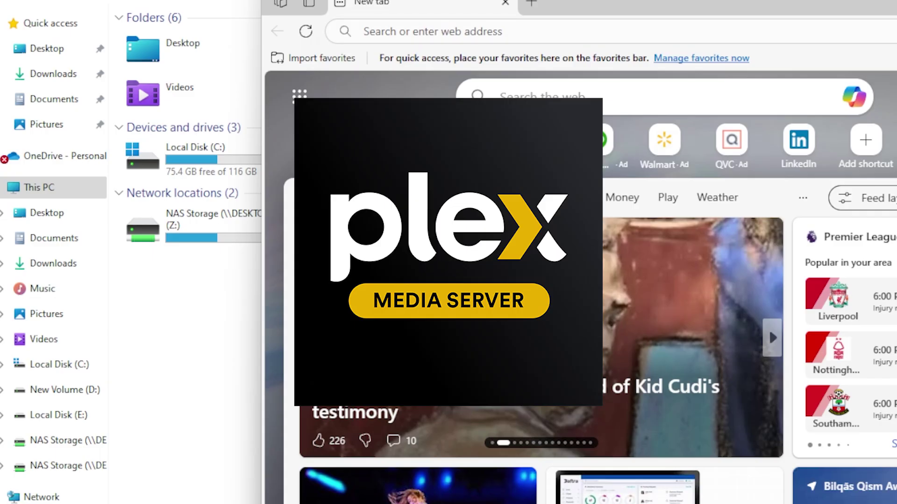
key(super+Up)
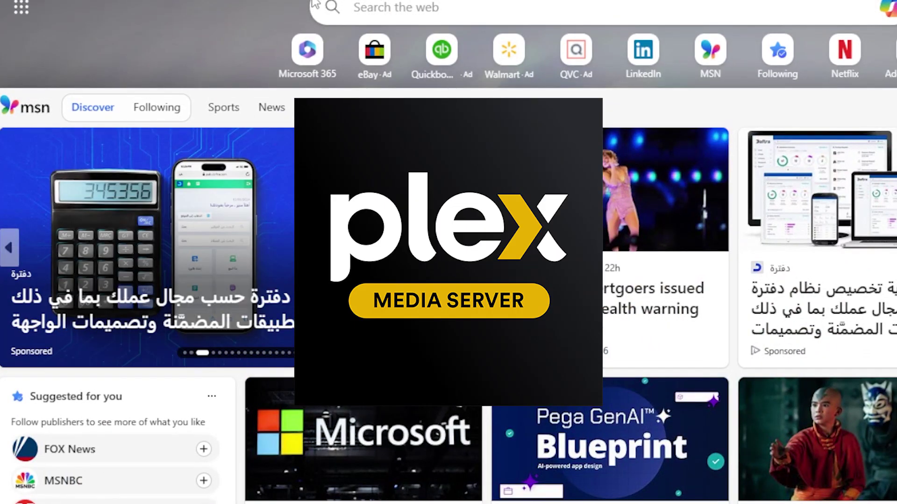
Step: Rerun the earlier 'free file sunc' search and scroll through the results page
click(430, 2)
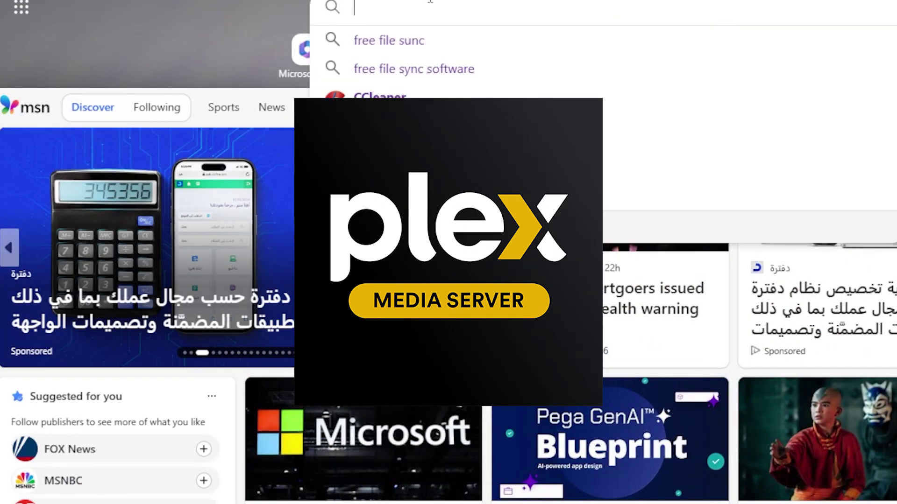
click(389, 40)
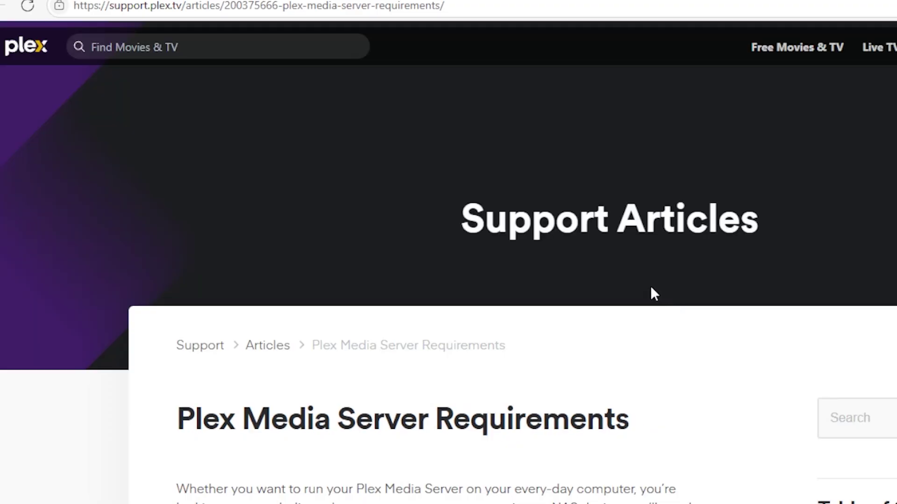
scroll(626, 187, down, 6)
scroll(623, 116, up, 6)
scroll(695, 236, down, 8)
scroll(489, 237, down, 4)
scroll(491, 238, down, 3)
scroll(386, 231, down, 7)
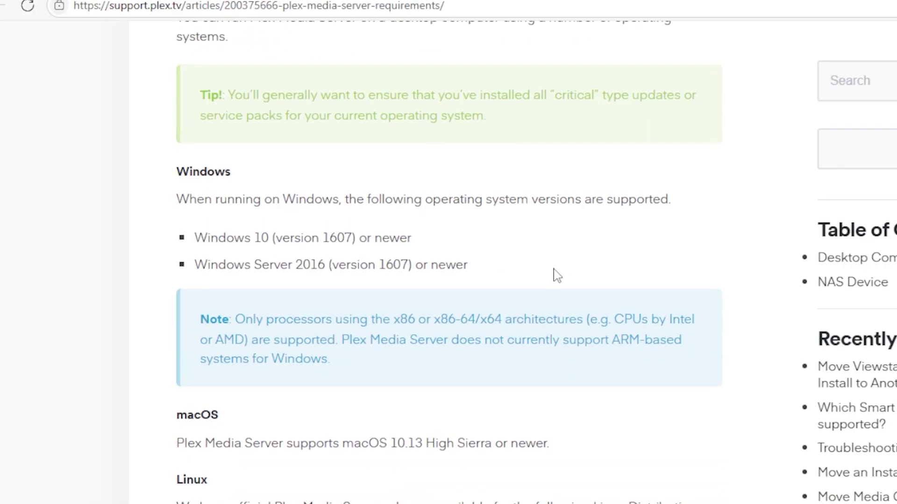
scroll(558, 276, up, 15)
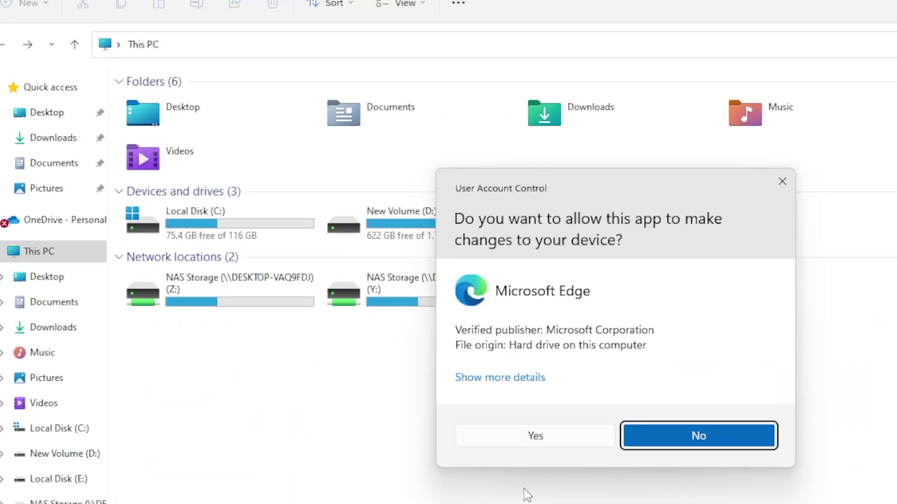
Step: Dismiss the Edge UAC prompt and open Manage BitLocker from a Start search for 'bitloc'
click(782, 181)
key(super)
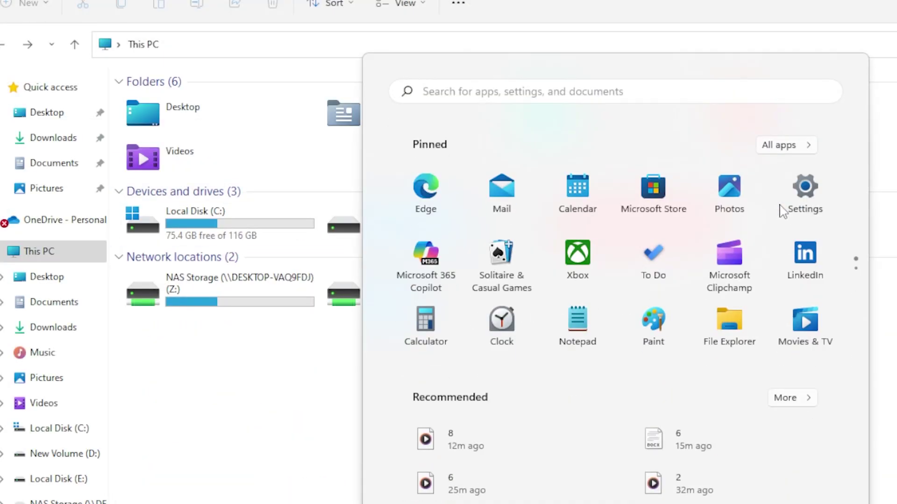
text(btc)
key(BackSpace)
key(BackSpace)
key(BackSpace)
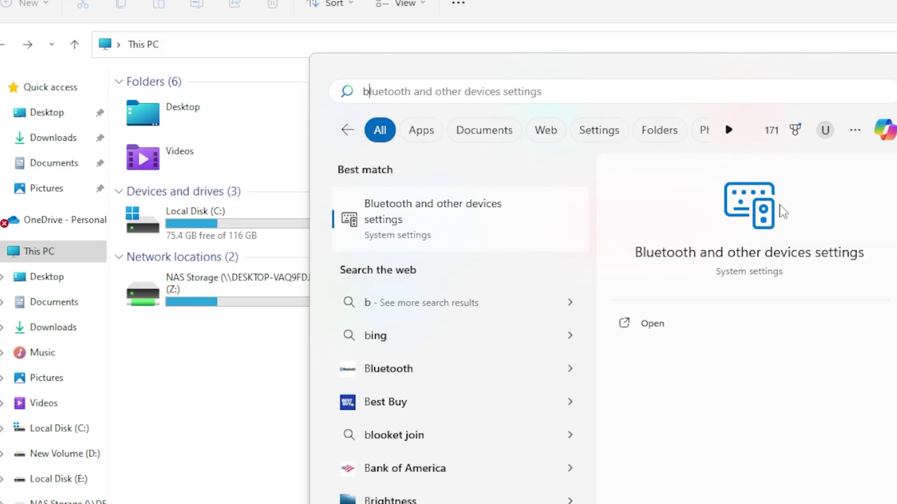
text(bitlop)
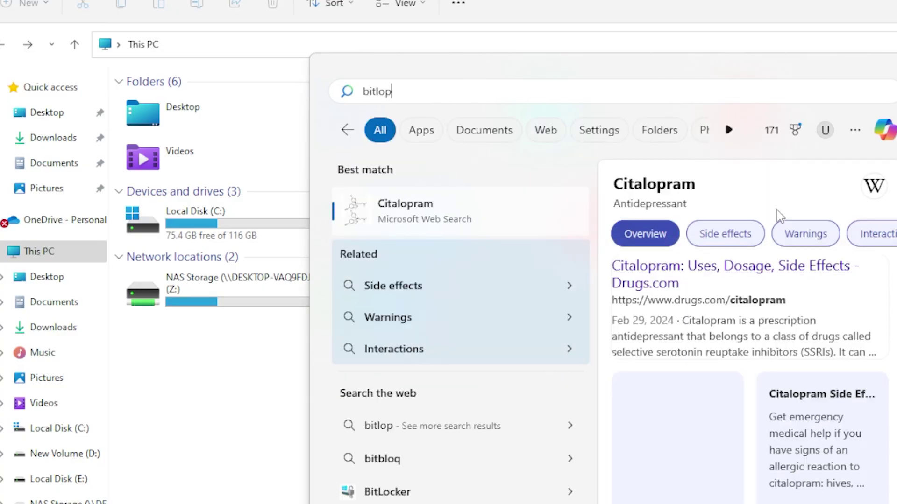
key(BackSpace)
key(BackSpace)
key(BackSpace)
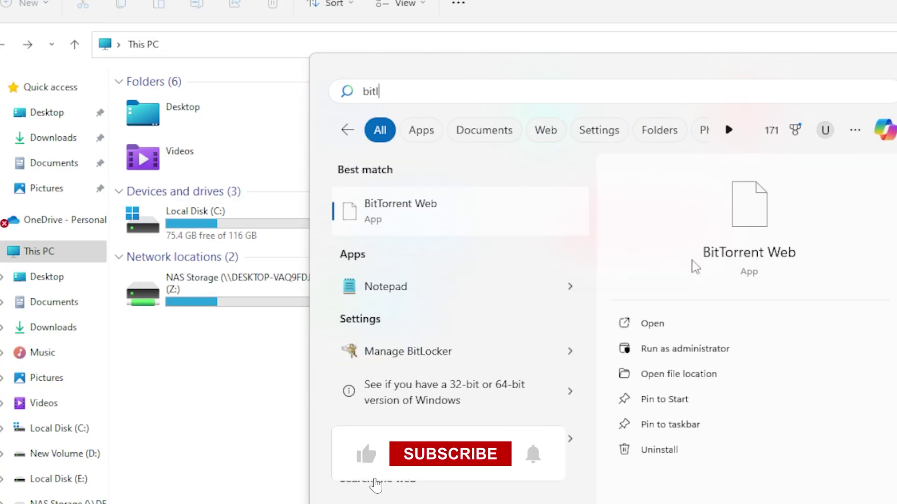
text(loc)
click(452, 228)
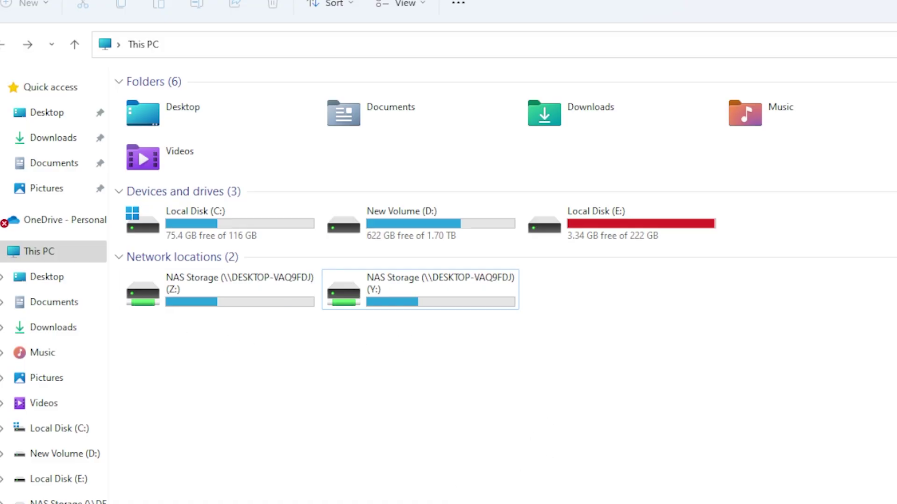
Step: Refresh This PC, then open Windows Security by searching 'security' from Start
click(24, 256)
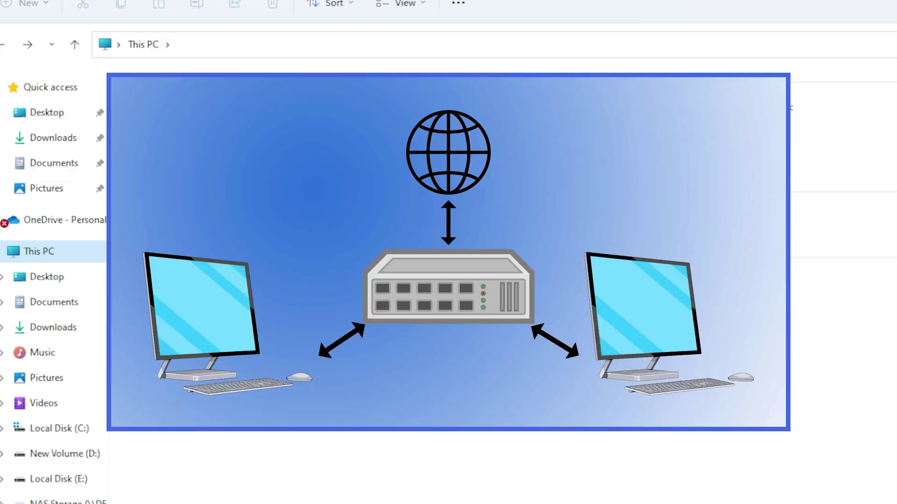
key(super)
text(security)
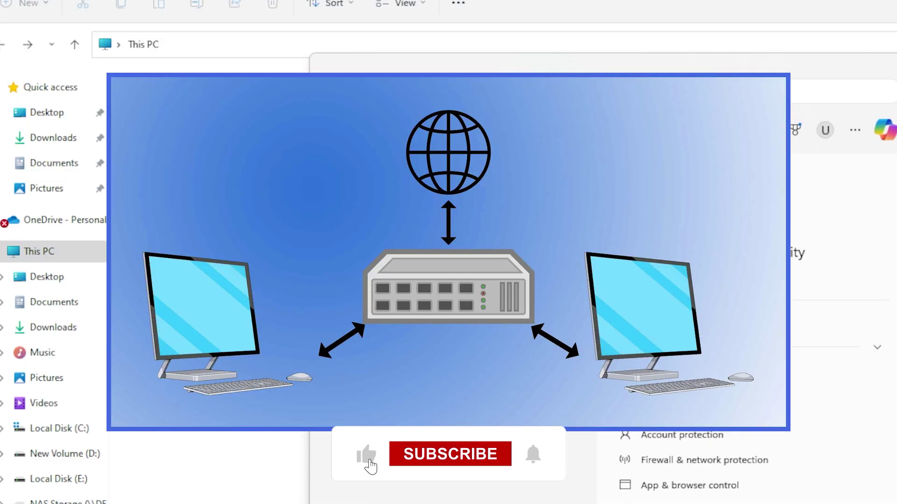
key(Return)
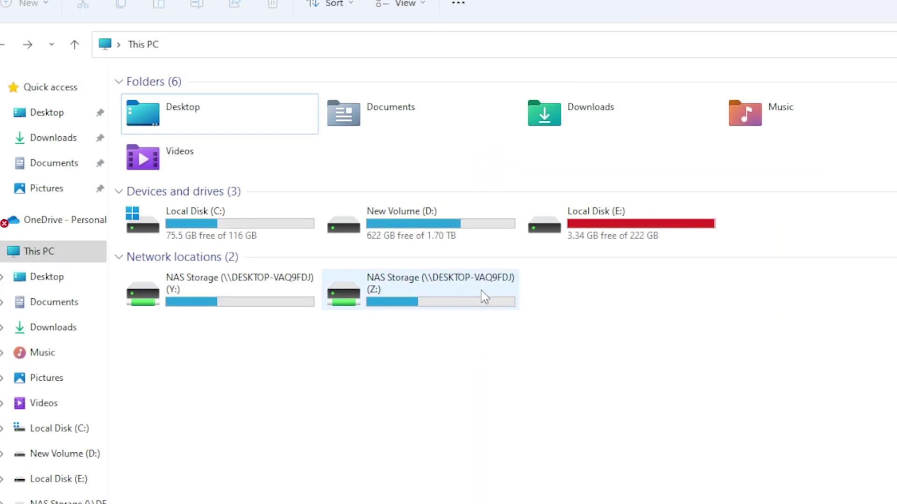
double_click(466, 289)
key(alt+Left)
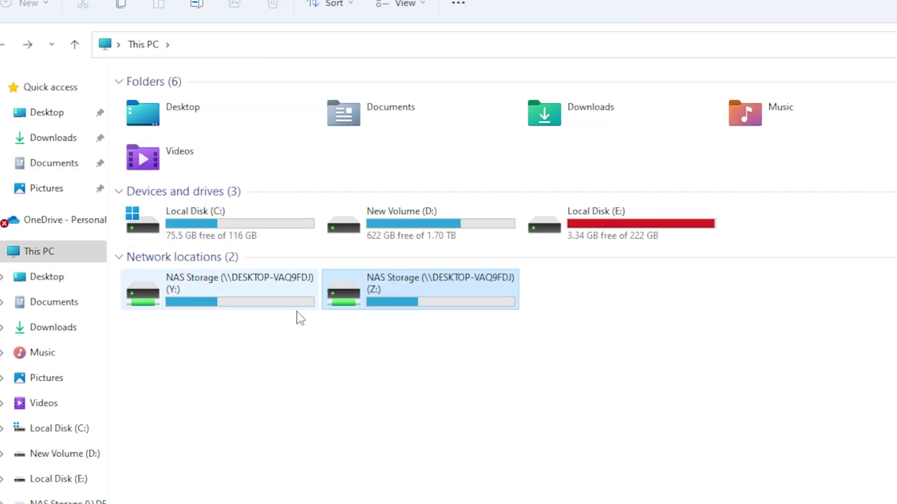
double_click(277, 293)
click(3, 41)
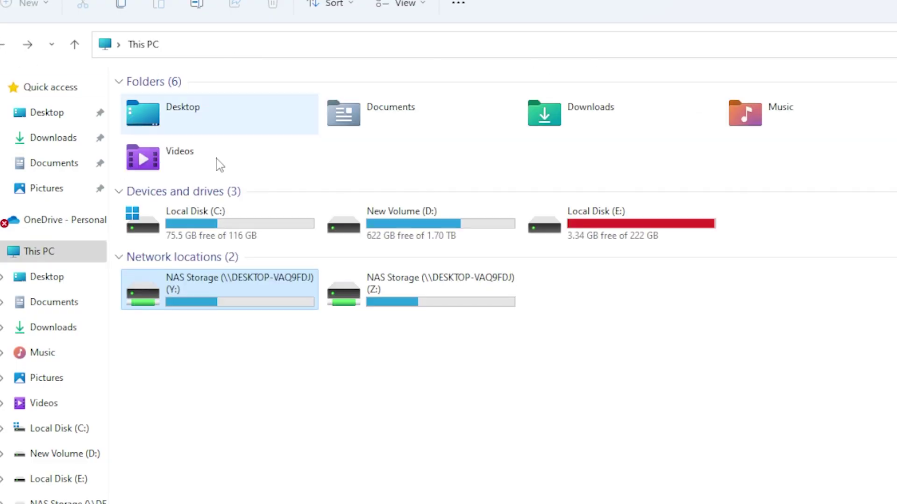
right_click(263, 303)
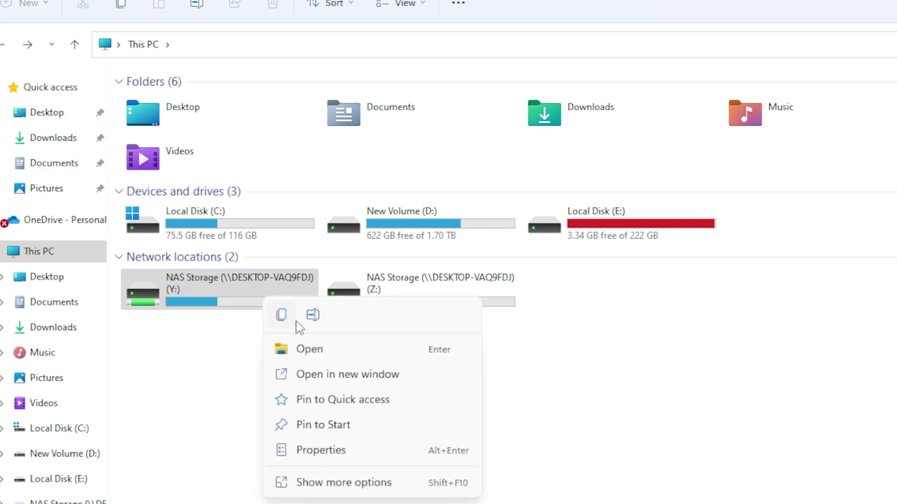
click(299, 449)
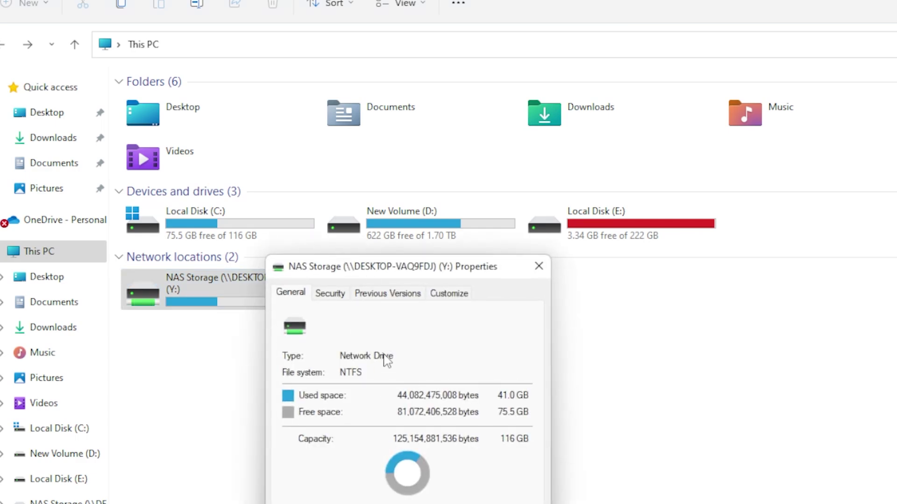
click(336, 295)
click(372, 295)
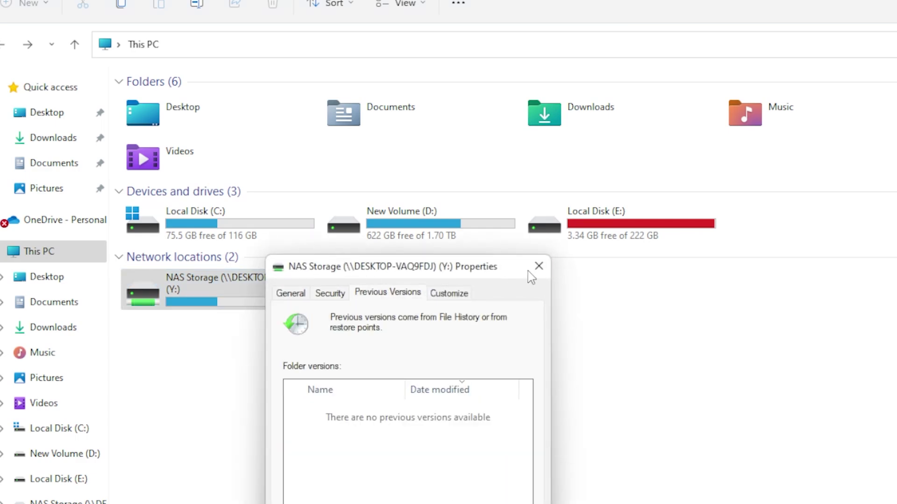
click(539, 266)
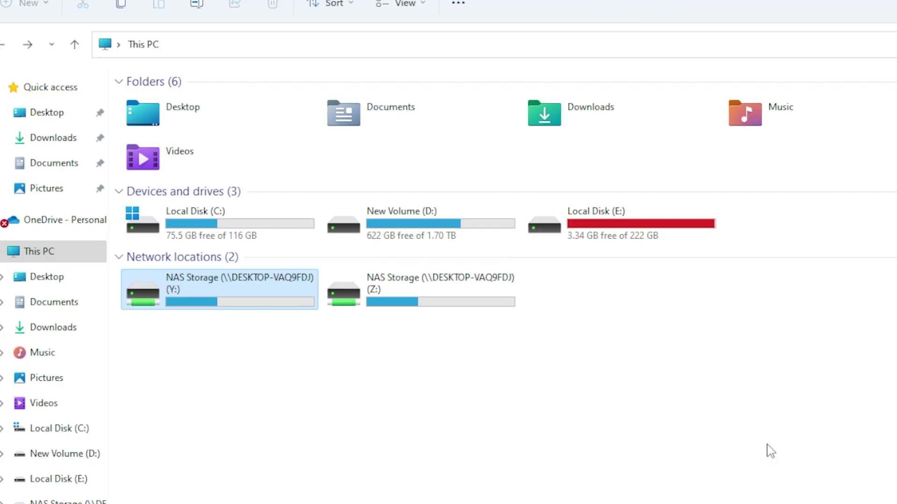